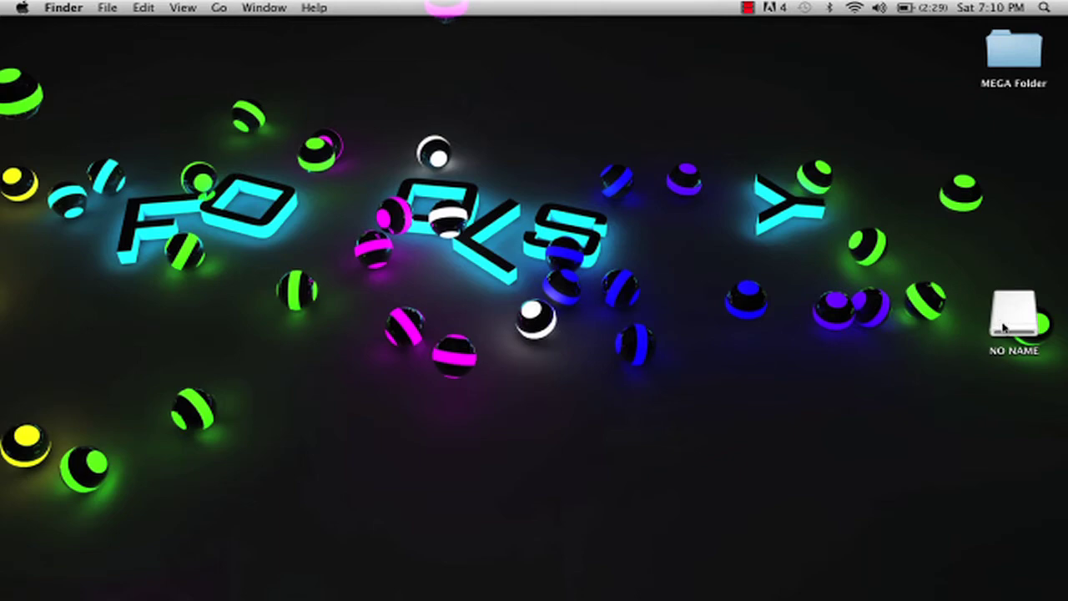
Open iTunes, switch to iRecordMusic to play and pause the Linkin Park "What I've Done" dubstep remix video, and minimize that window.
click(1004, 327)
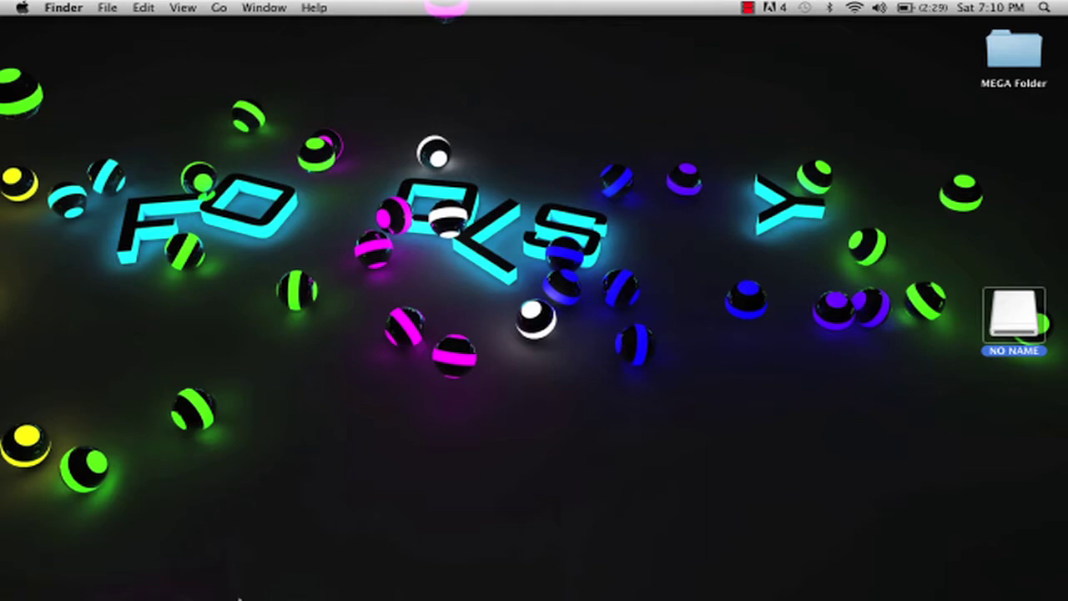
click(127, 591)
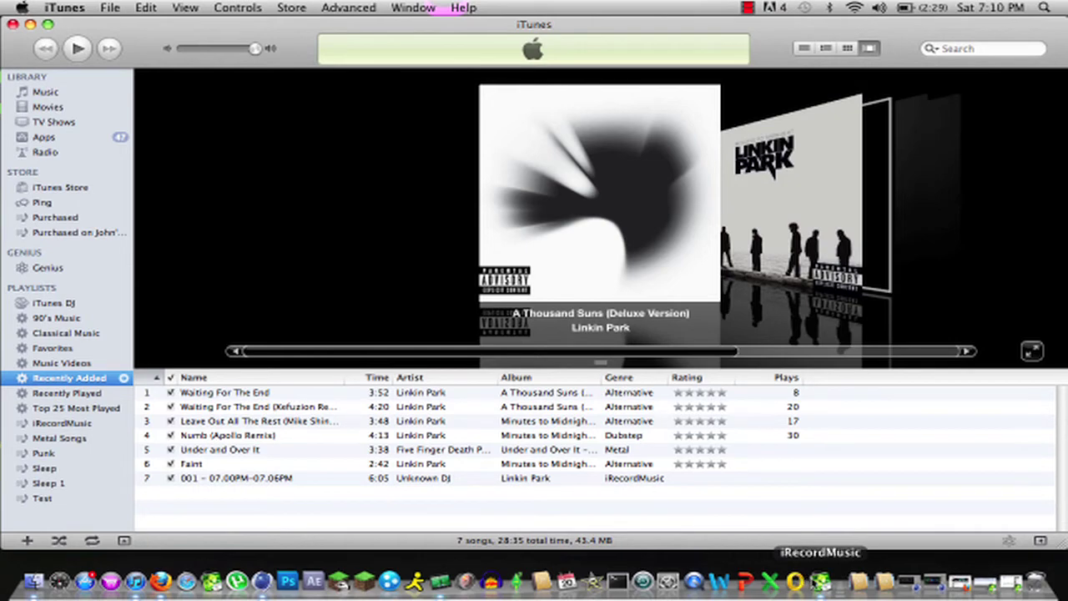
click(819, 582)
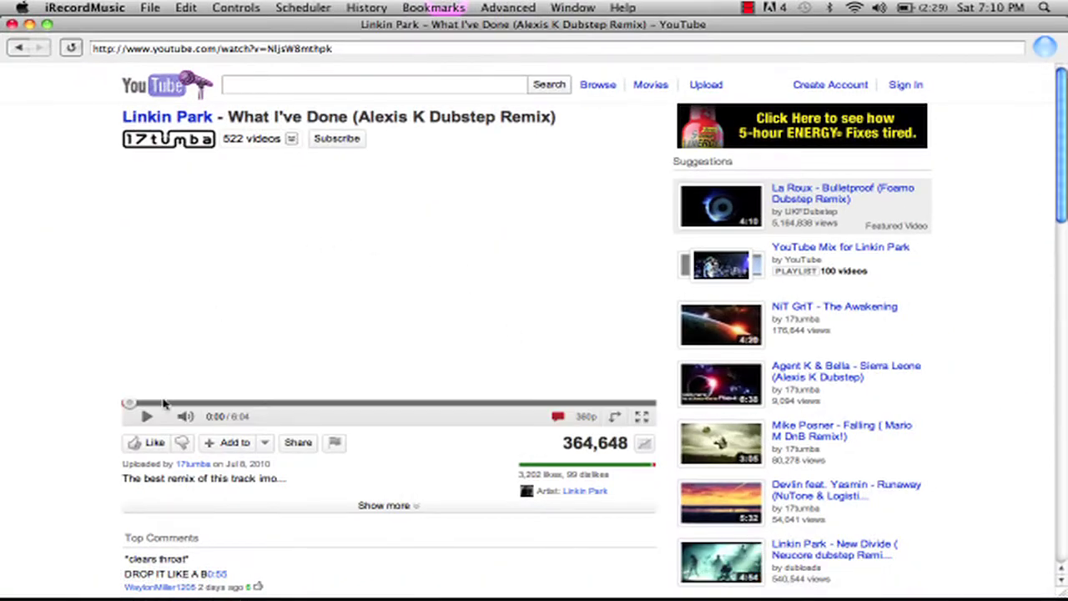
click(145, 416)
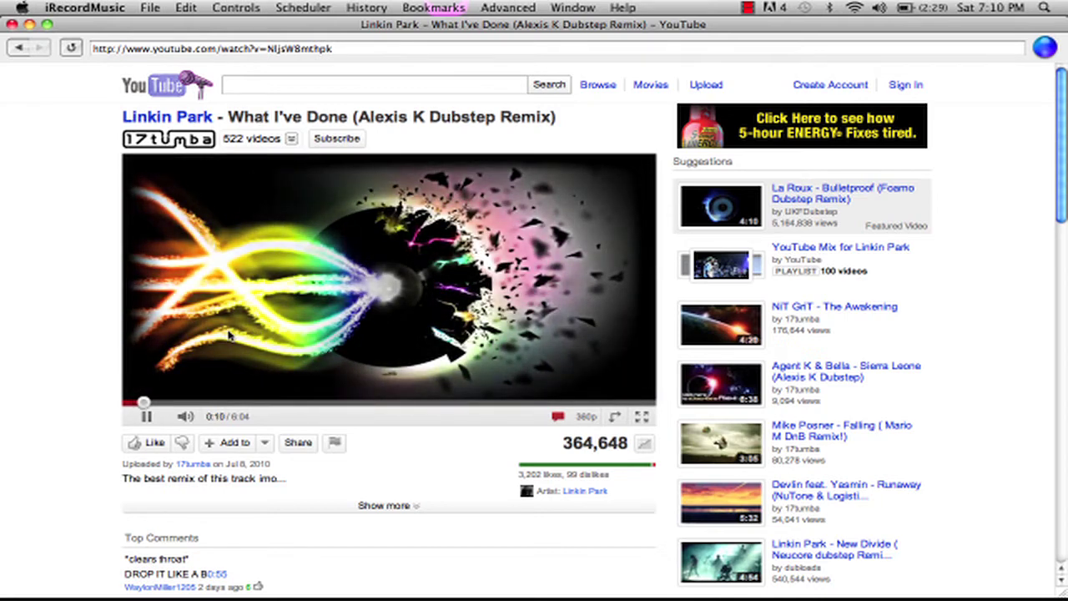
click(230, 334)
click(29, 23)
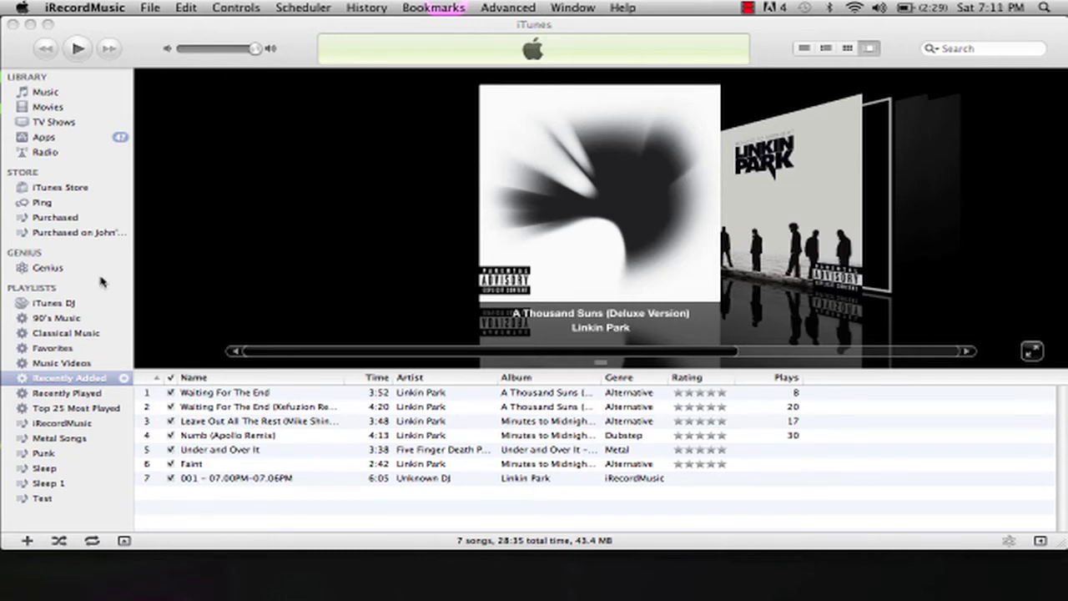
Minimize iTunes, open the Music folder on the NO NAME drive and look through its songs.
click(208, 480)
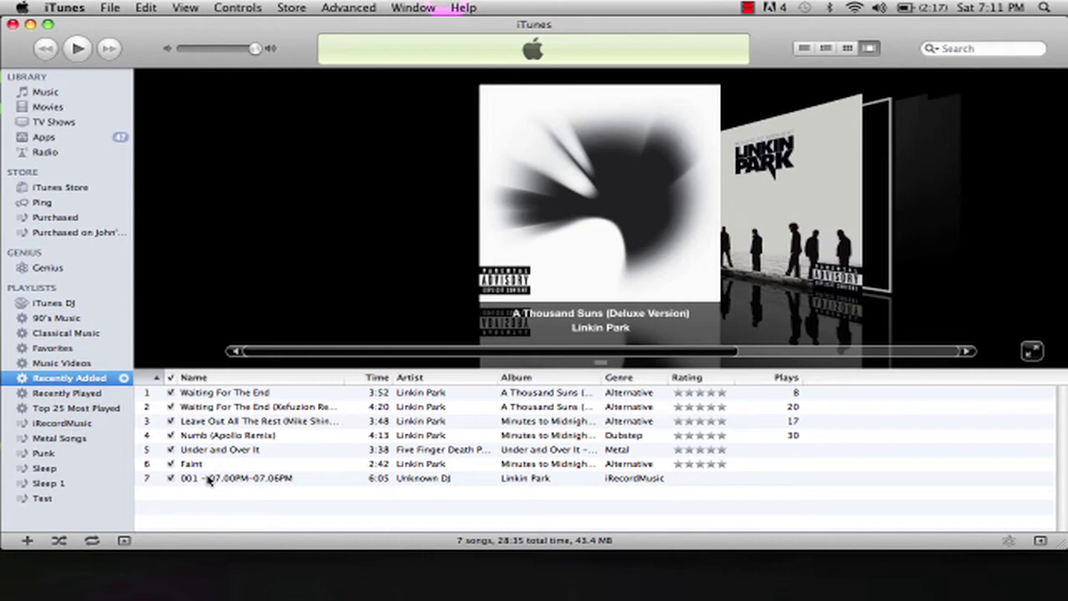
click(30, 24)
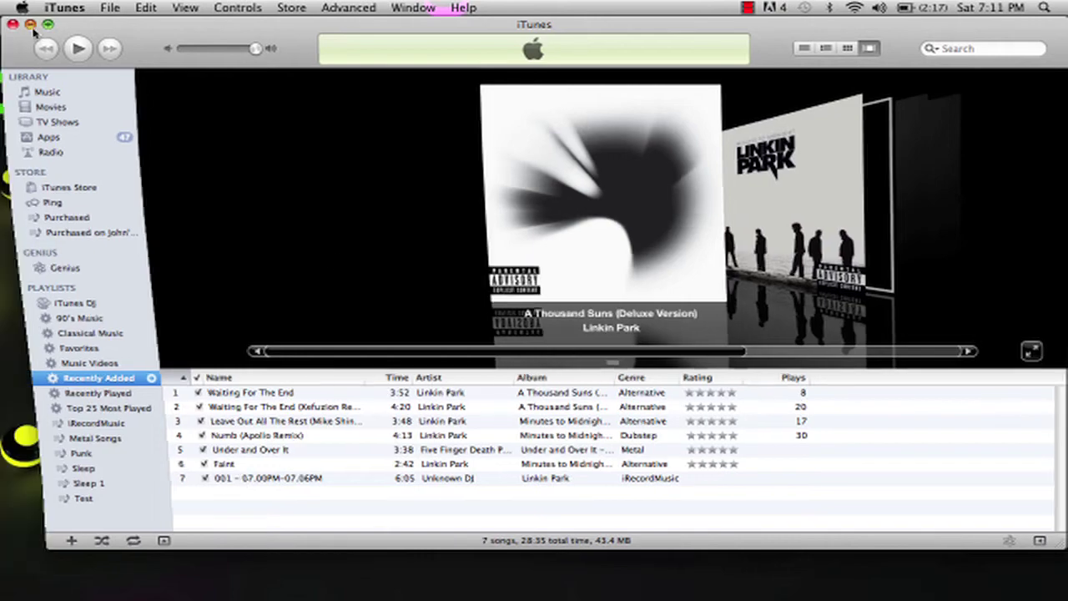
click(999, 311)
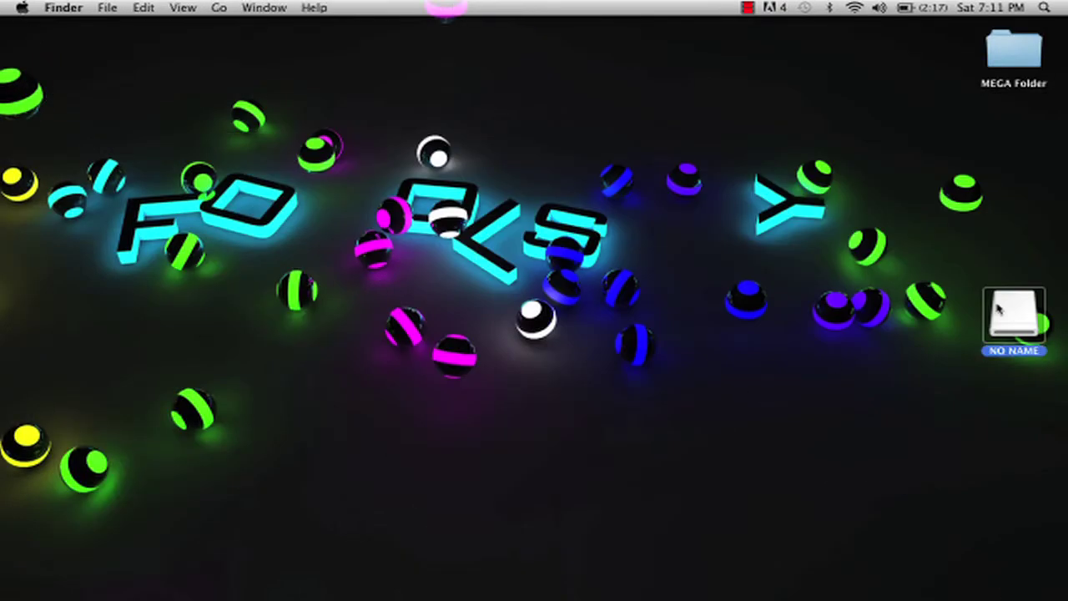
right_click(999, 309)
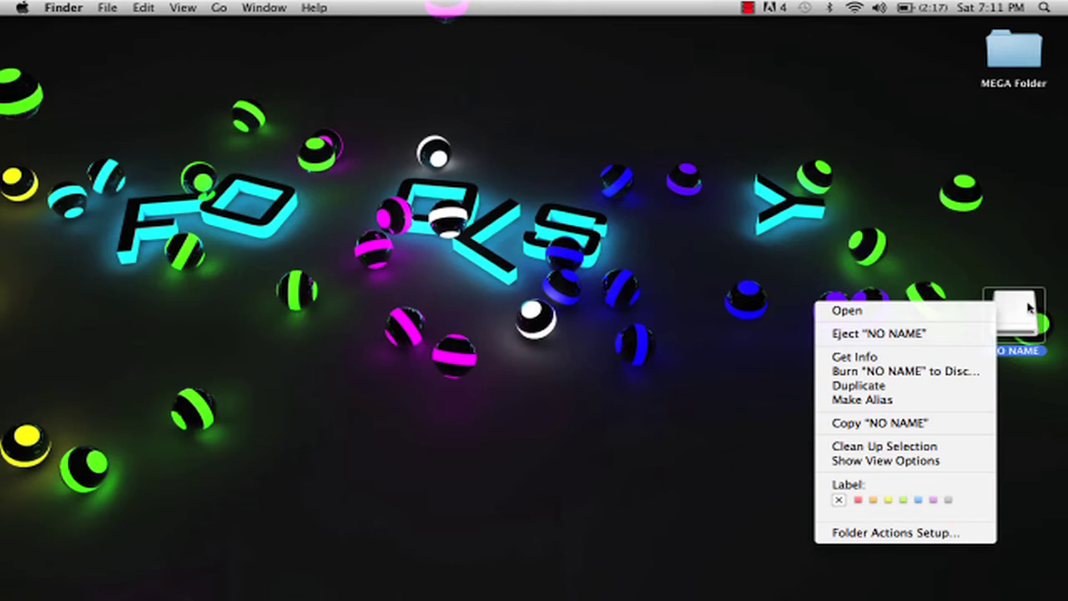
click(871, 312)
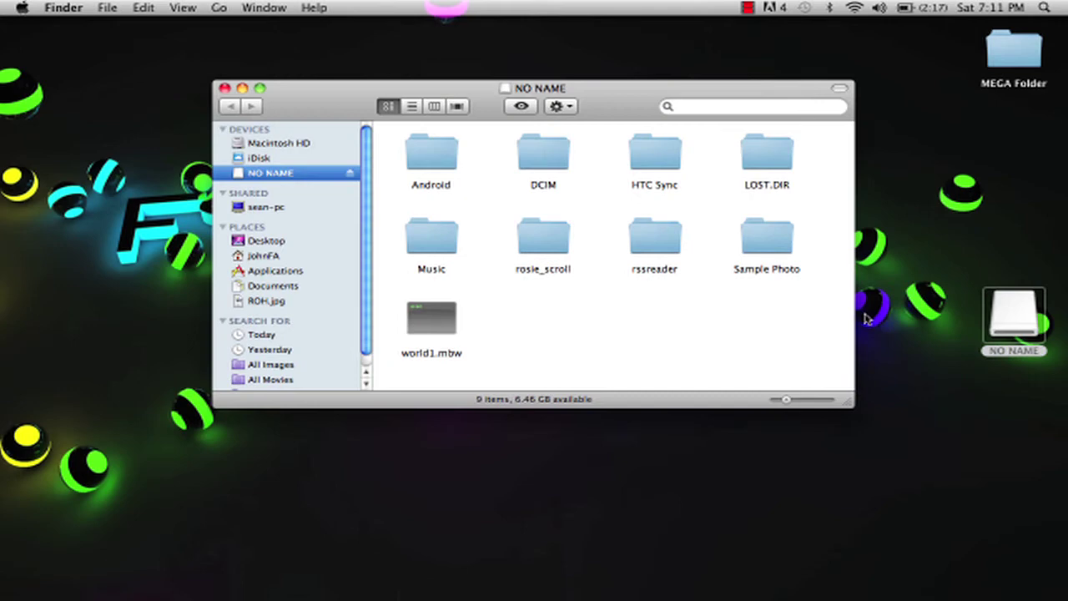
double_click(434, 253)
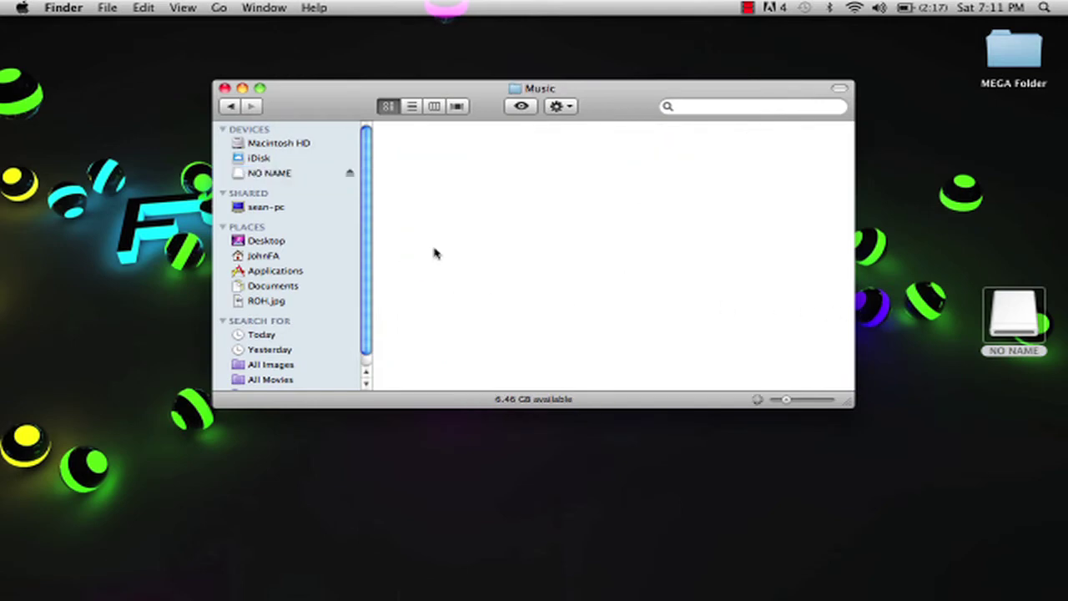
scroll(461, 192, down, 10)
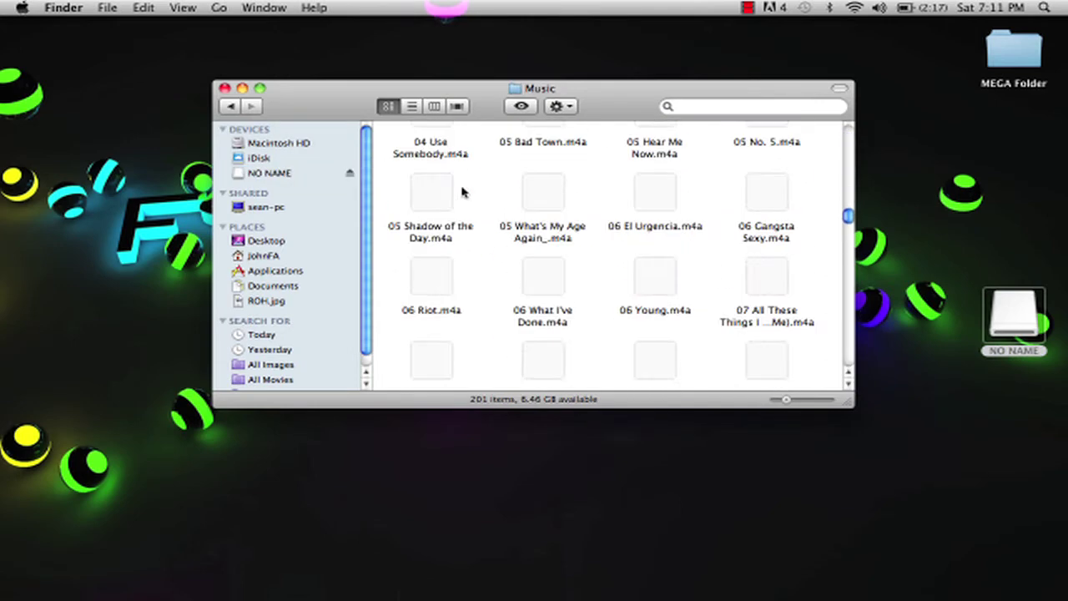
scroll(461, 192, down, 20)
scroll(462, 192, up, 20)
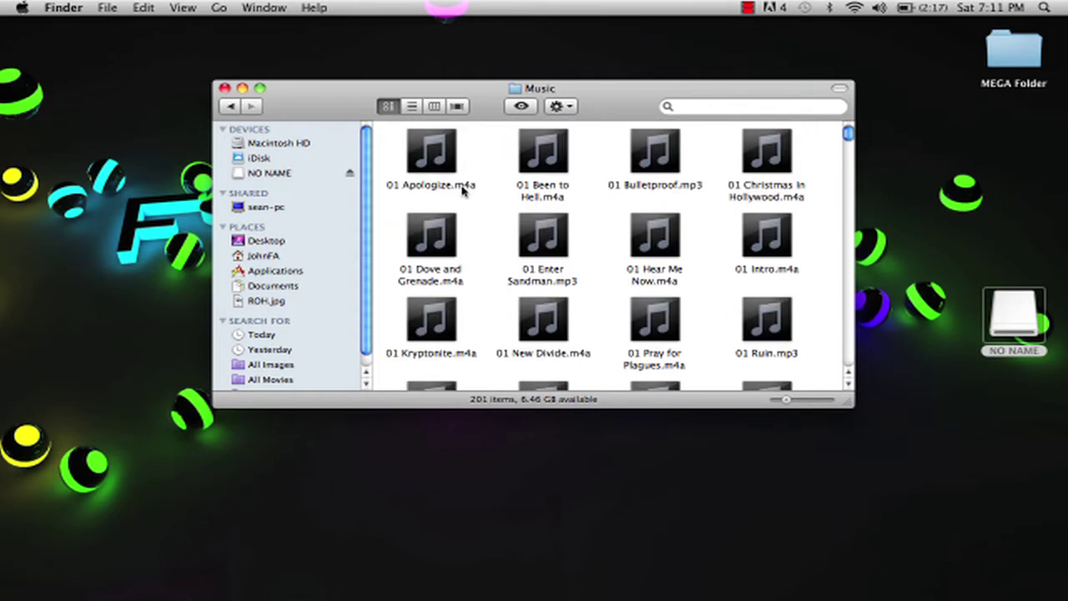
scroll(464, 190, down, 20)
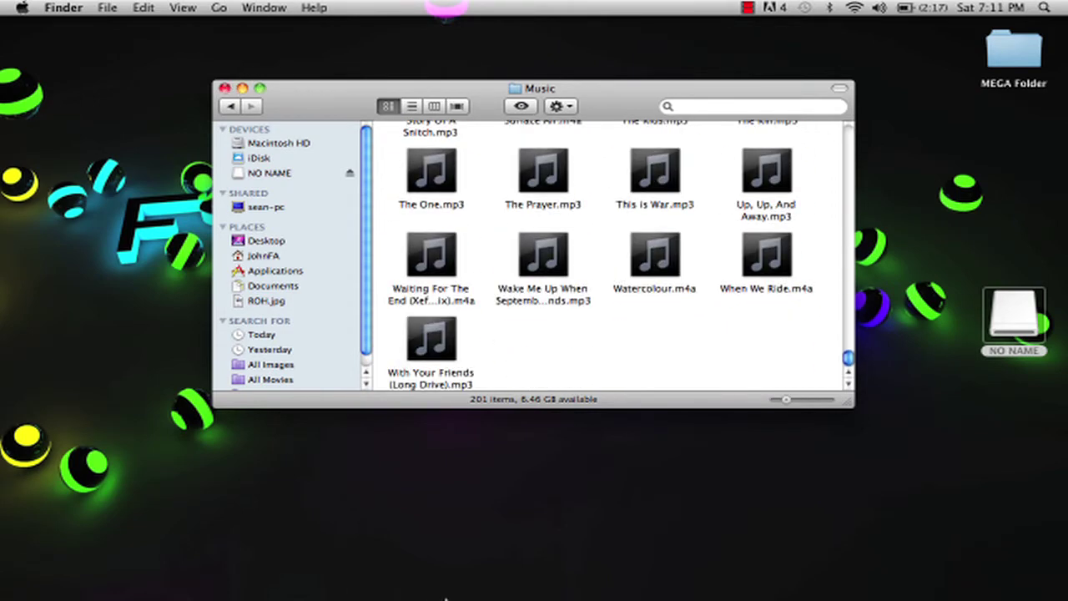
Return to iTunes and briefly play the recorded track 001 - 07.00PM-07.06PM in Recently Added, pausing it again.
mouse_move(256, 592)
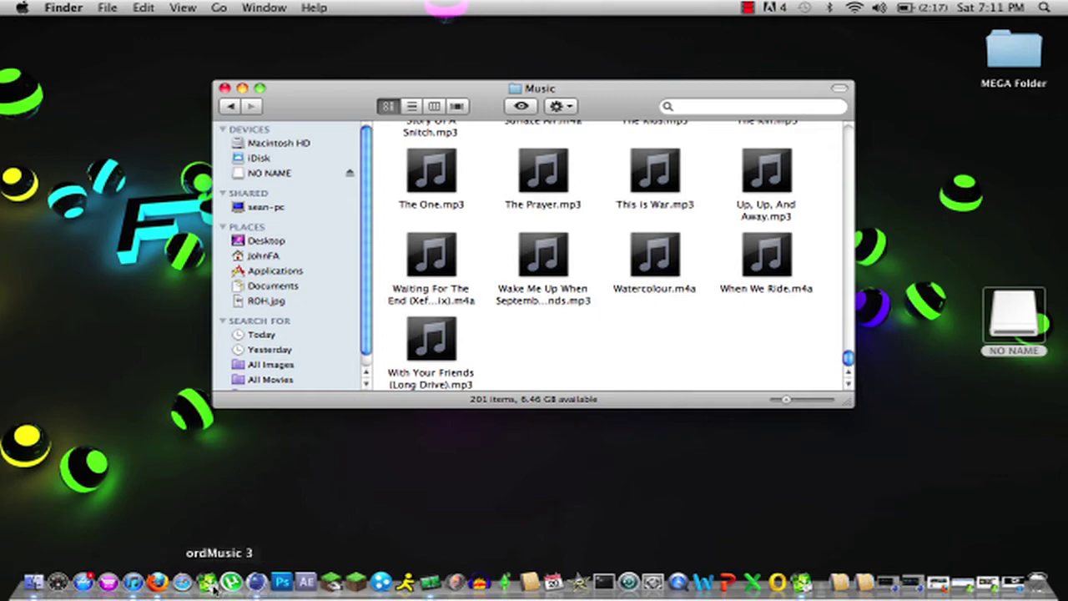
click(132, 582)
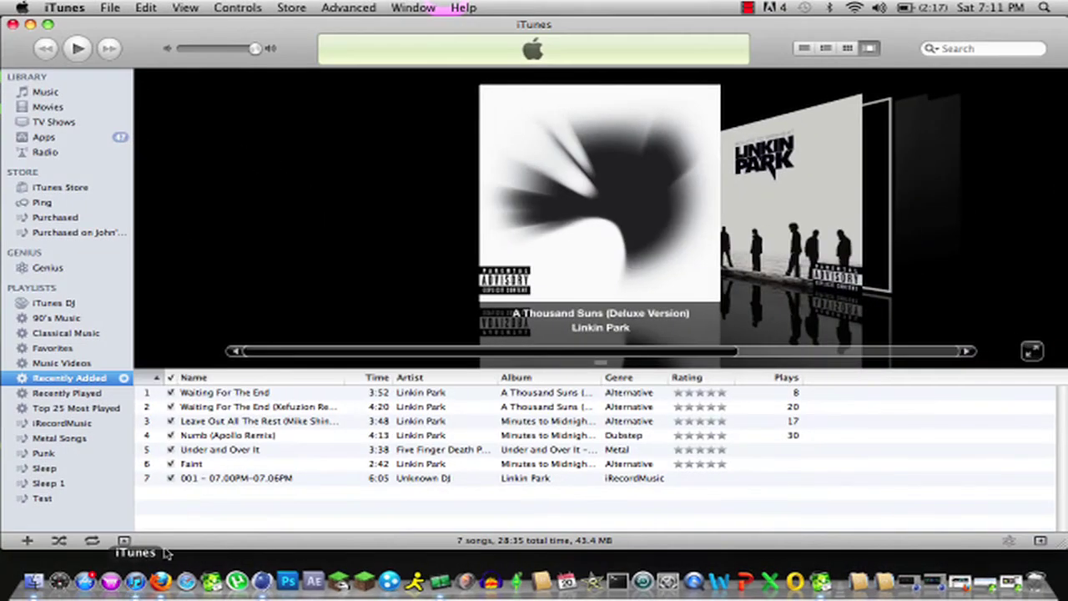
click(265, 467)
click(265, 482)
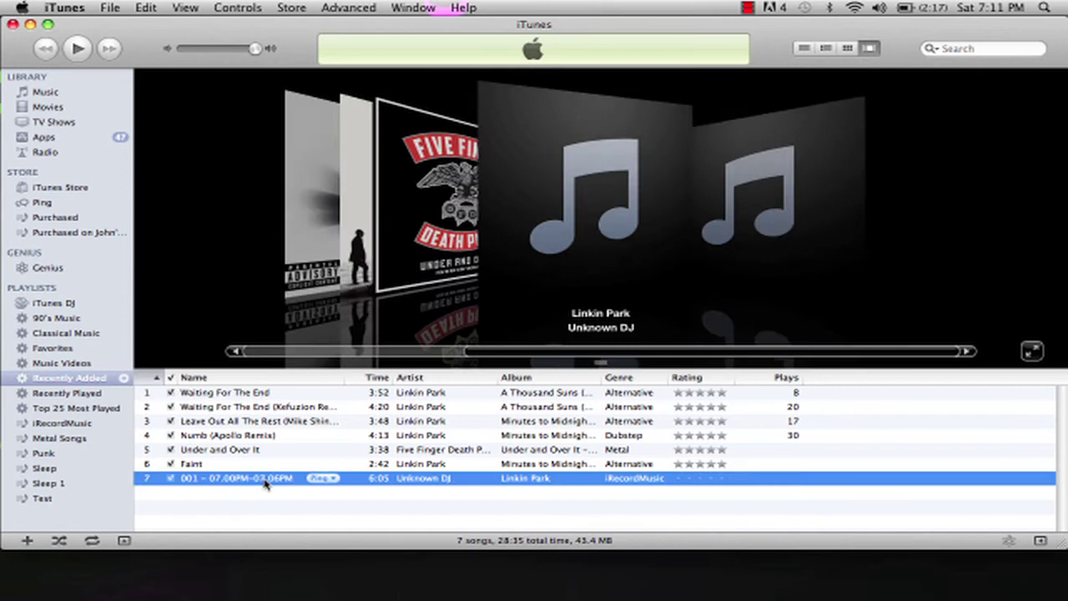
double_click(266, 482)
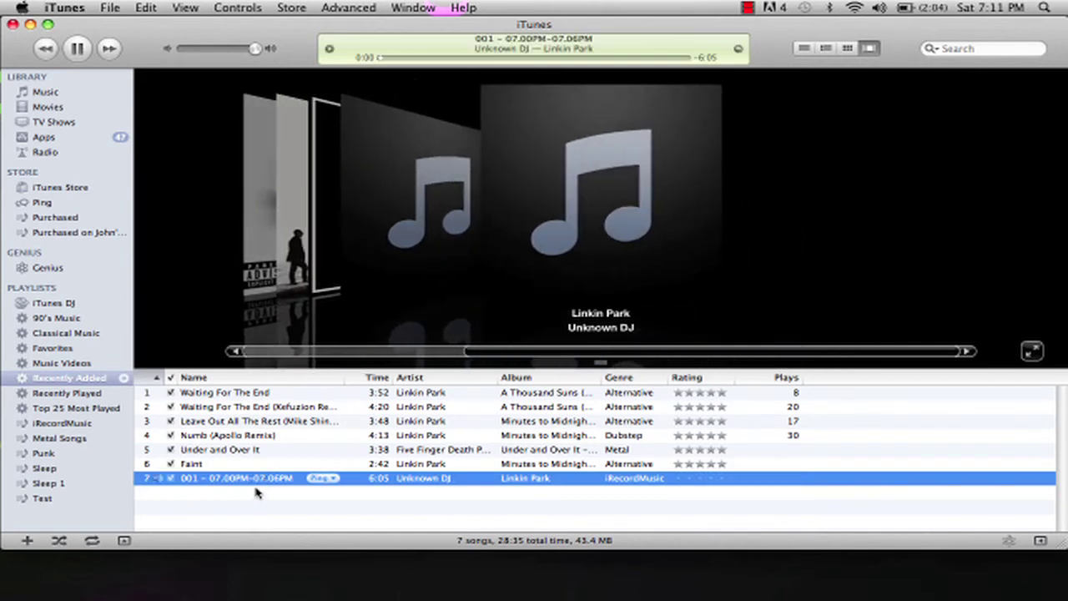
click(76, 49)
Open the recorded track's editable info and rename the song "What I've Done (Remix)".
right_click(576, 483)
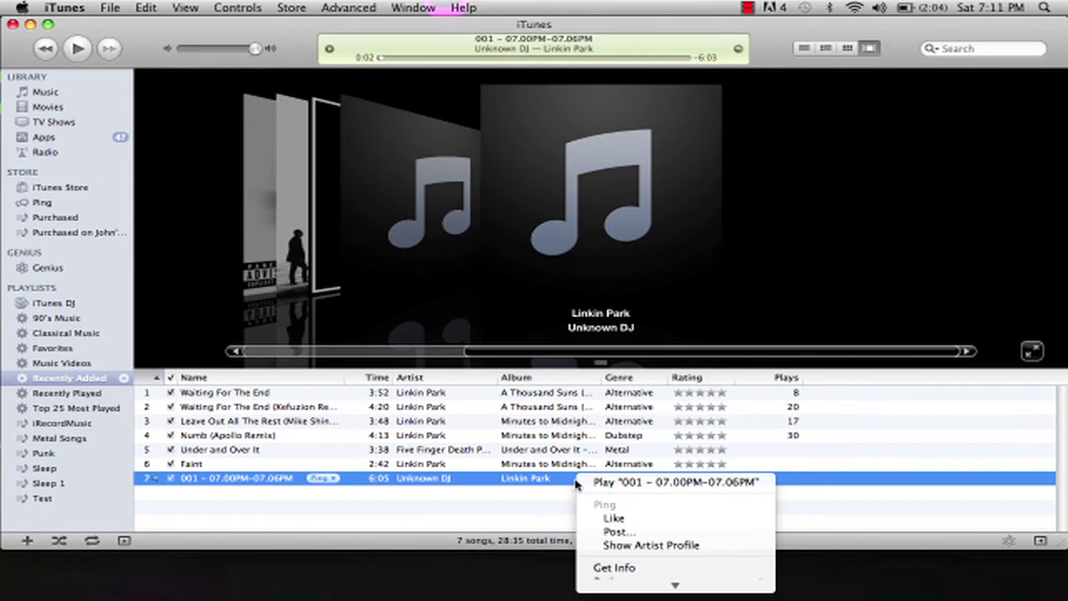
click(604, 569)
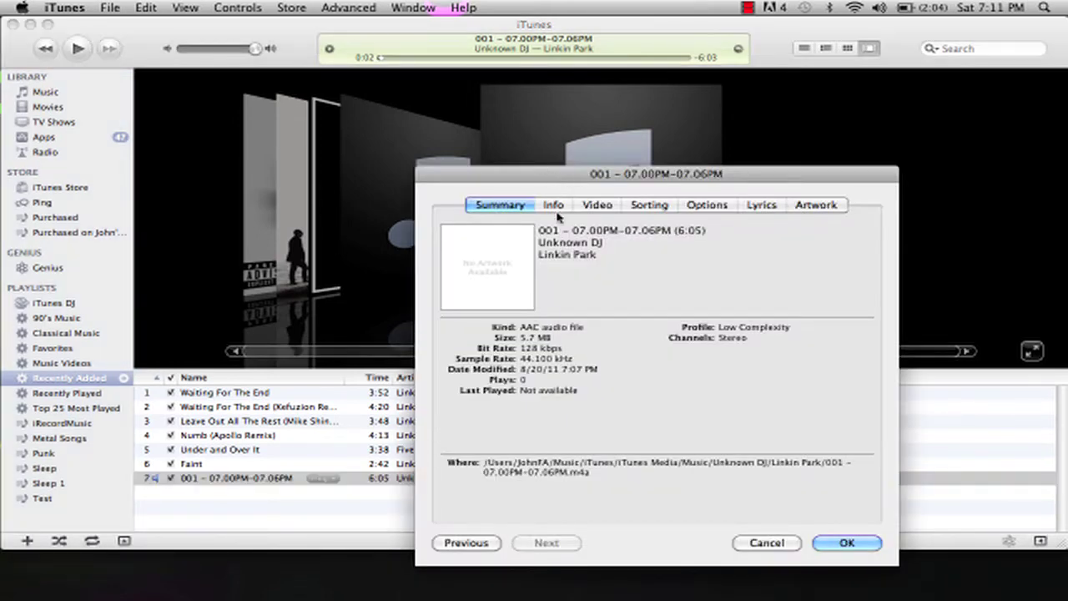
click(554, 206)
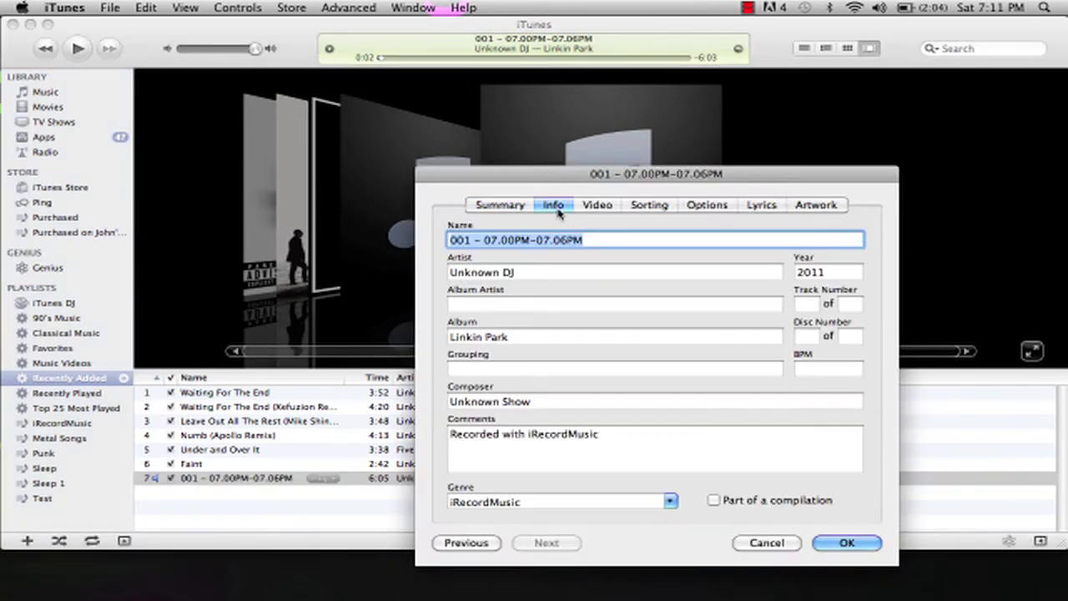
key(BackSpace)
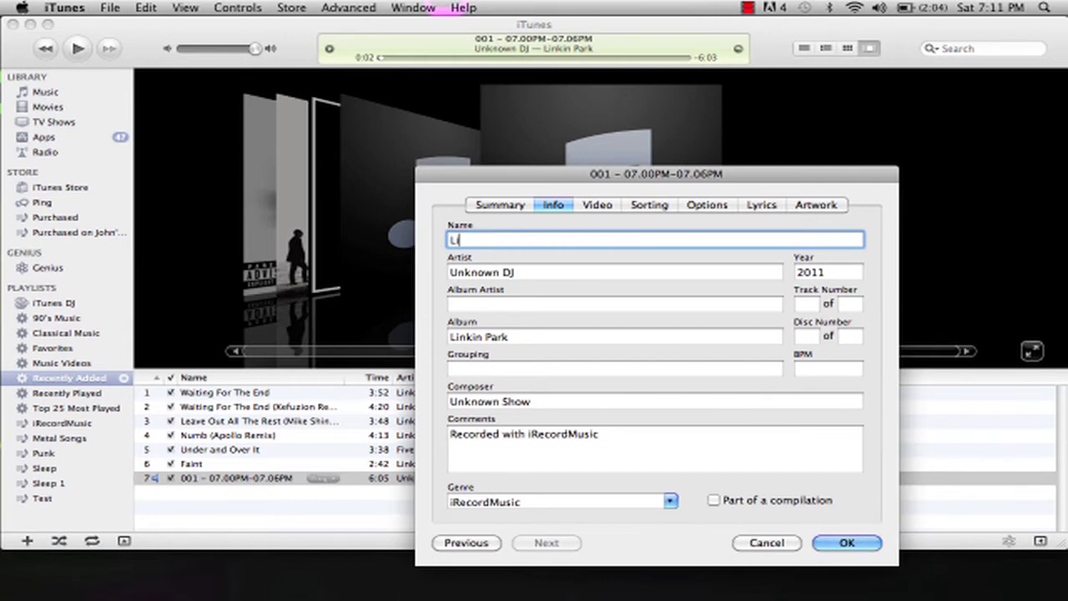
text(What I)
key(BackSpace)
text(ve)
key(BackSpace)
key(BackSpace)
text('ve Done (Remix)
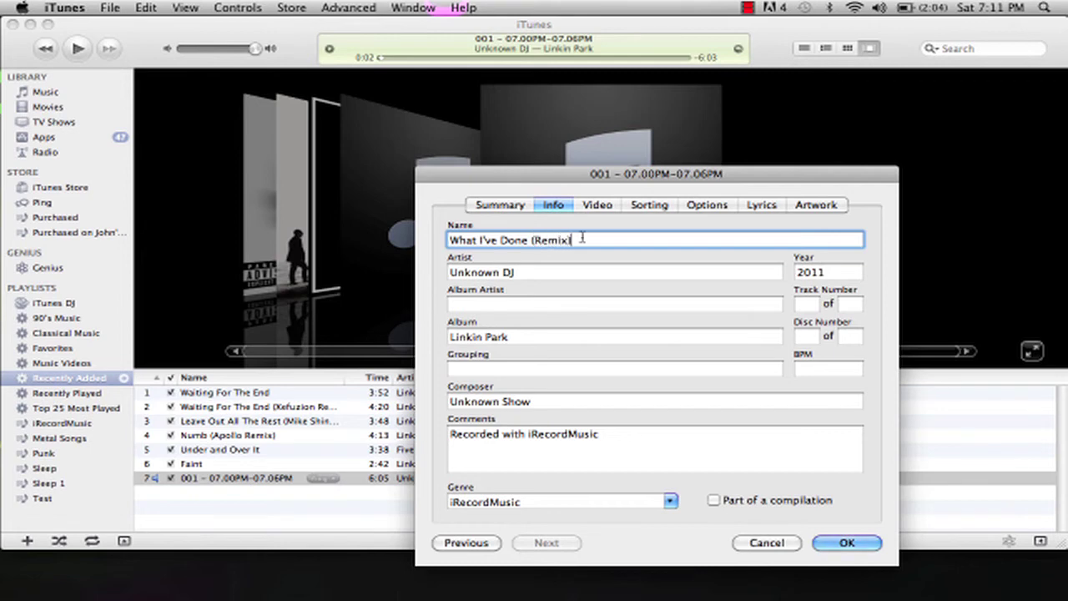
Set the track's artist to Linkin Park and its album to Minutes to Midnight (Deluxe Version).
key(Tab)
key(BackSpace)
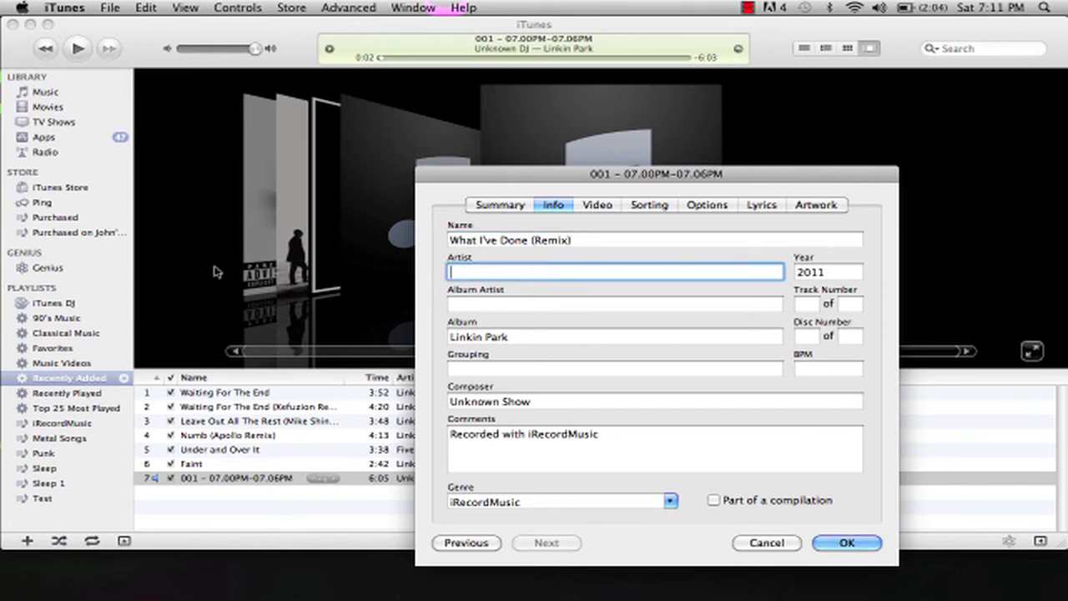
text(Linkin Park)
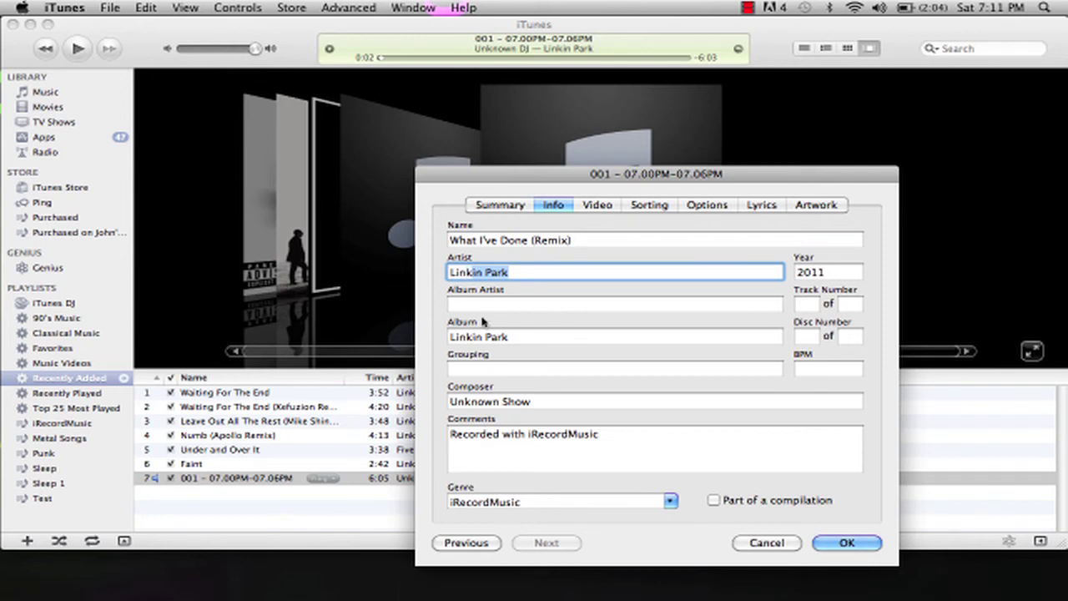
click(513, 337)
key(super+a)
key(BackSpace)
text(Min)
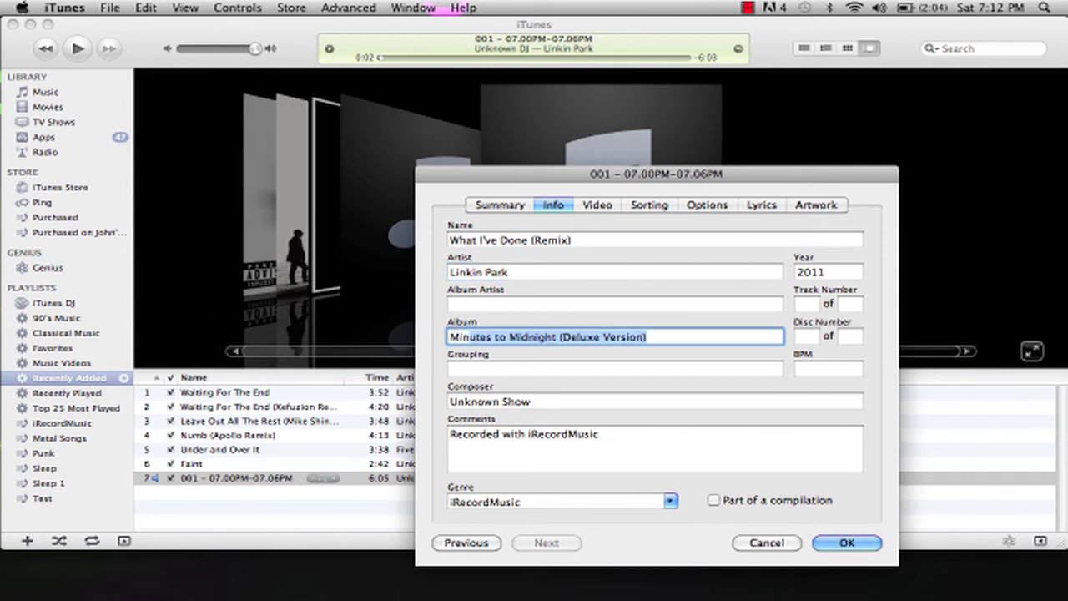
Clear the composer and comments from the track's info.
click(557, 401)
key(super+a)
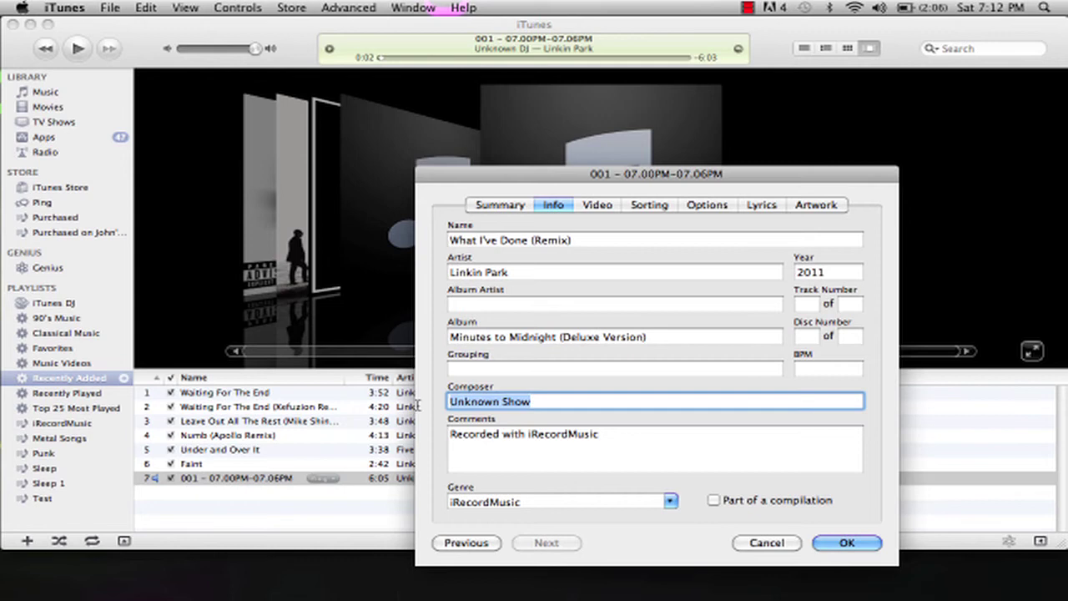
key(BackSpace)
key(Tab)
key(BackSpace)
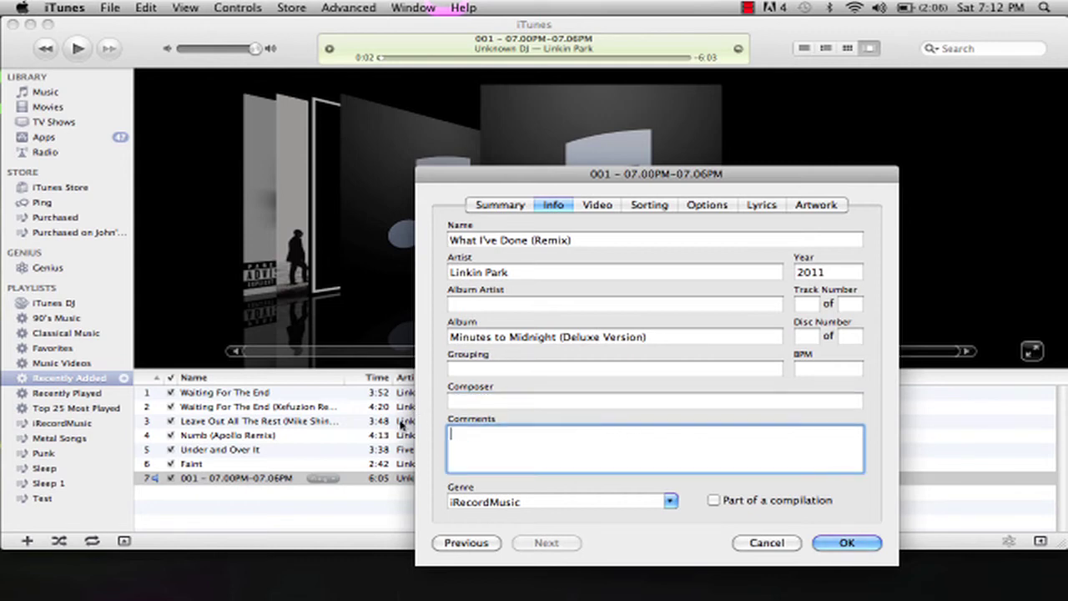
Set the track's genre to Alternative, save the info, and rate the song five stars.
double_click(518, 501)
text(A)
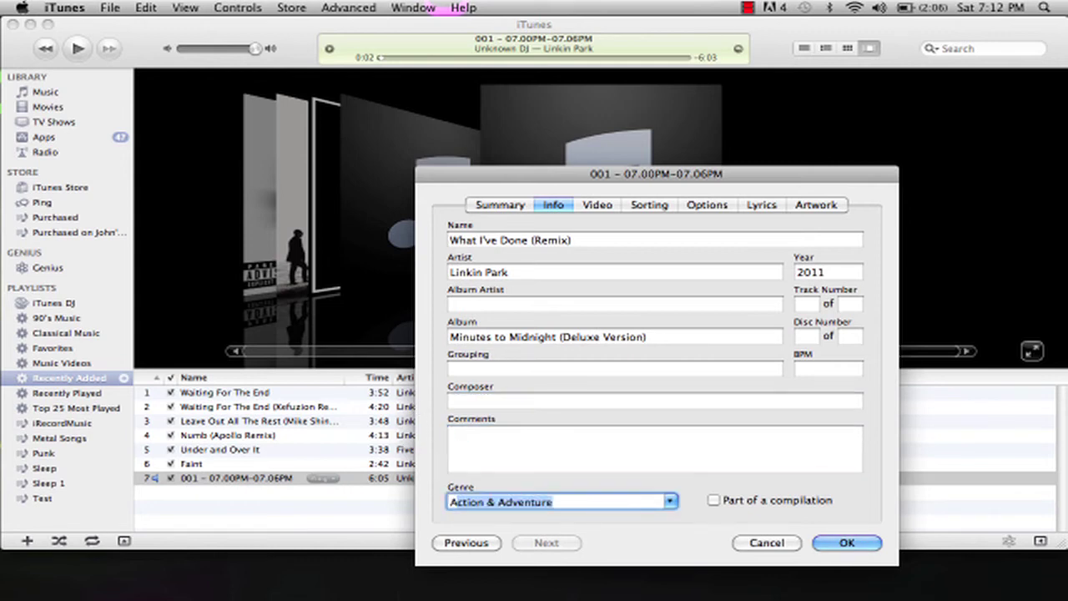
key(BackSpace)
text(lternative)
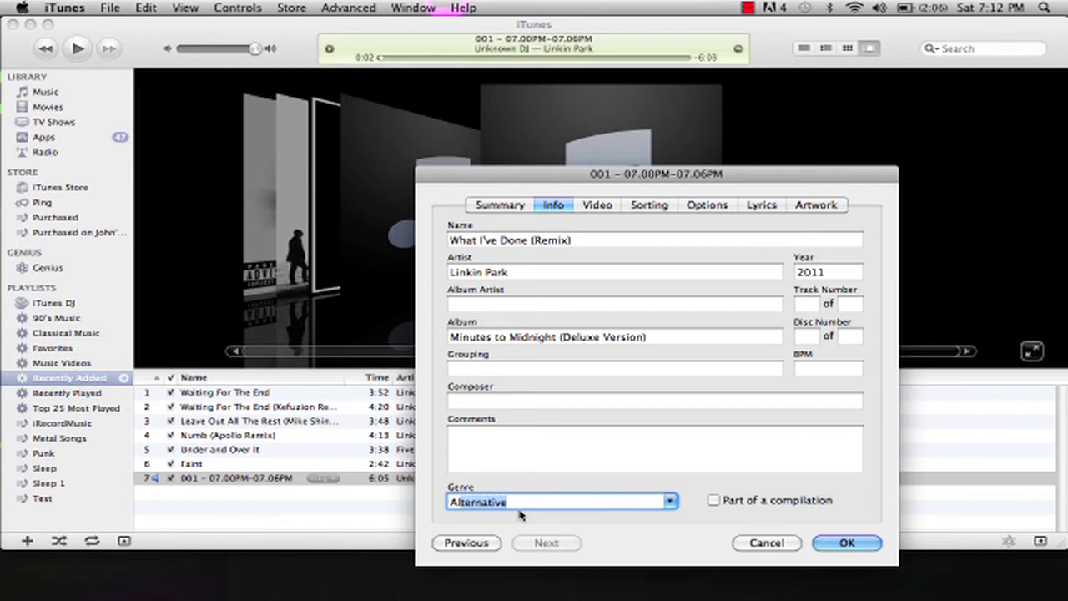
click(848, 544)
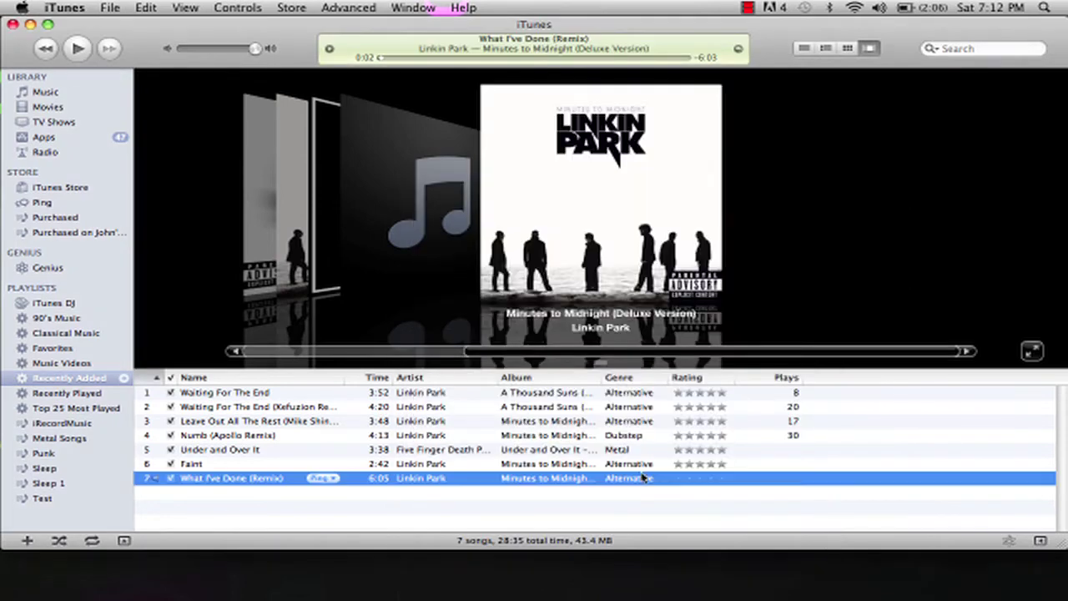
click(724, 479)
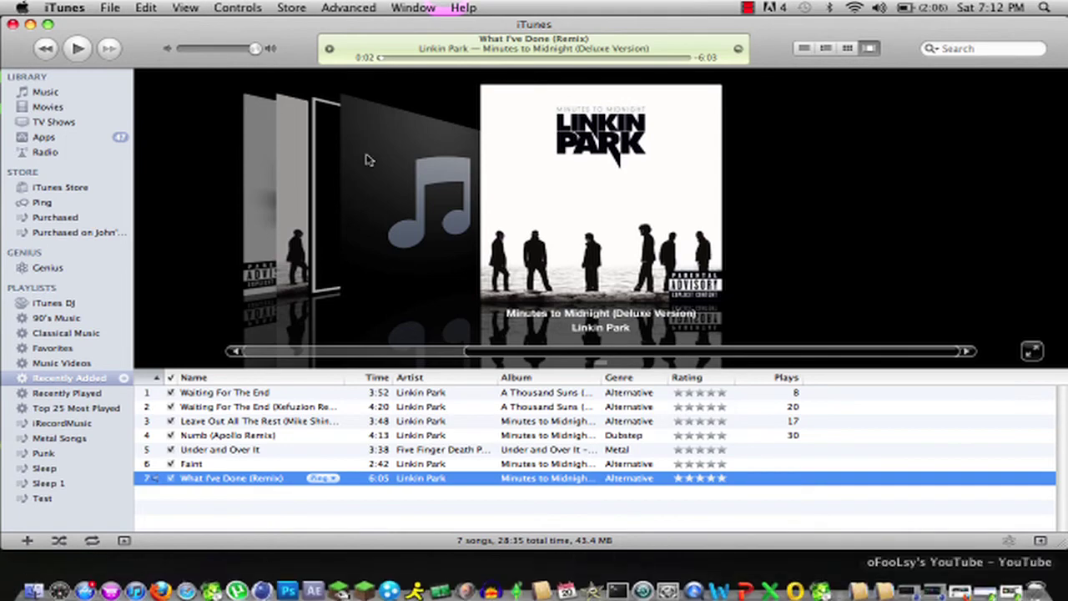
Rearrange the iTunes and Music folder windows so the track list and part of the folder are both visible.
drag(86, 25, 186, 214)
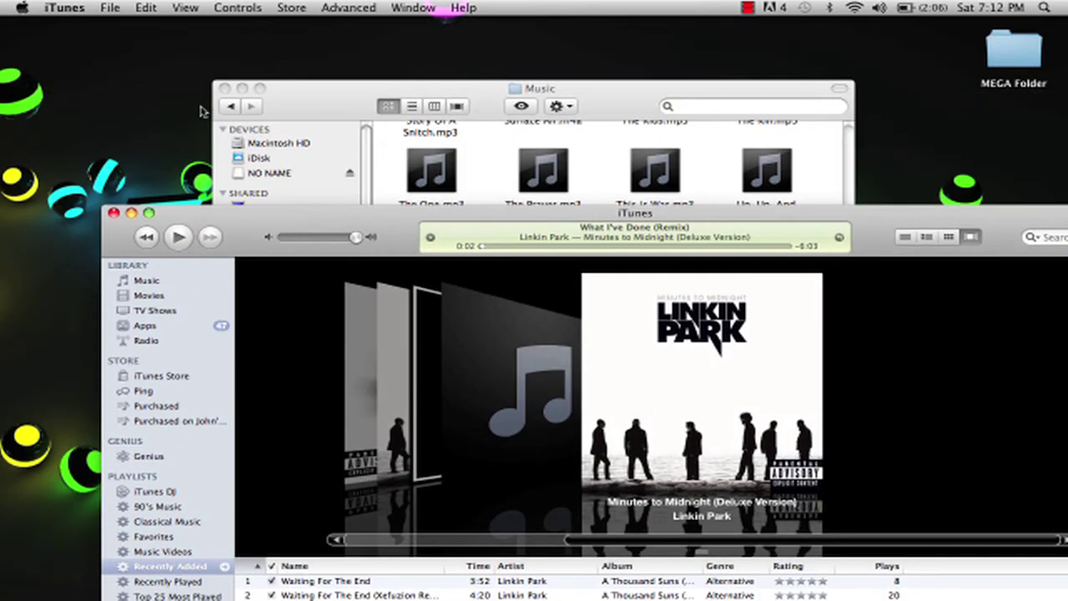
click(310, 108)
drag(310, 107, 226, 44)
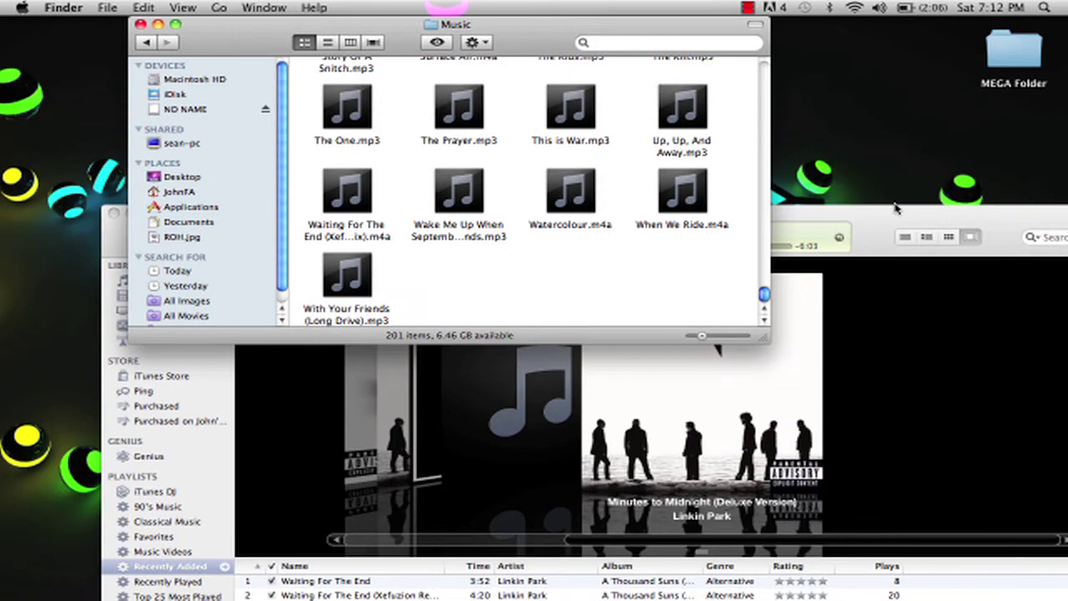
drag(897, 209, 869, 97)
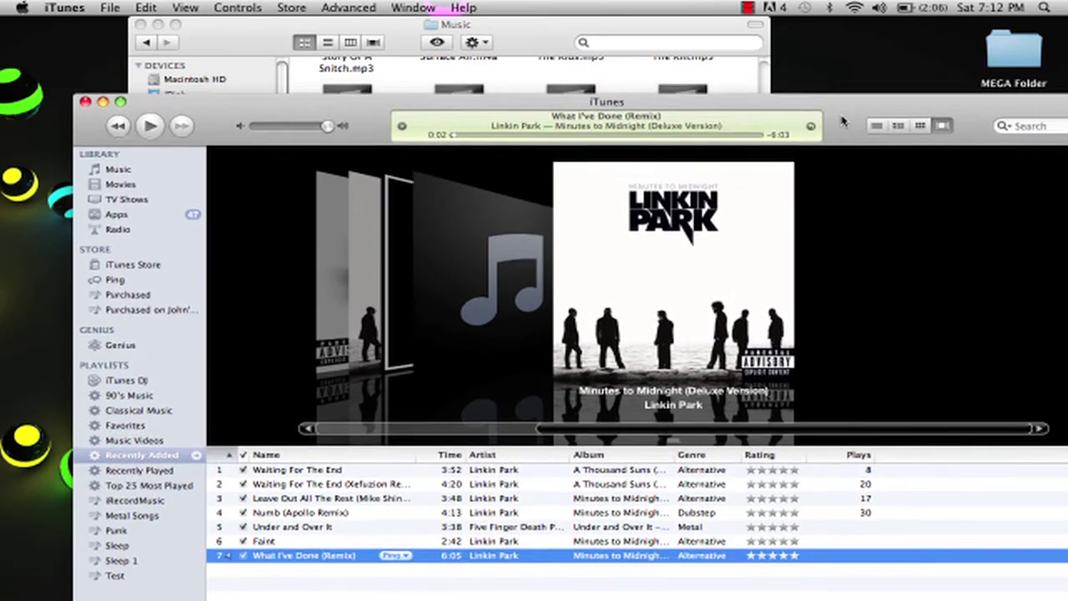
Copy the track What I've Done (Remix) from iTunes into the drive's Music folder and clear both windows from the desktop.
drag(515, 474, 526, 80)
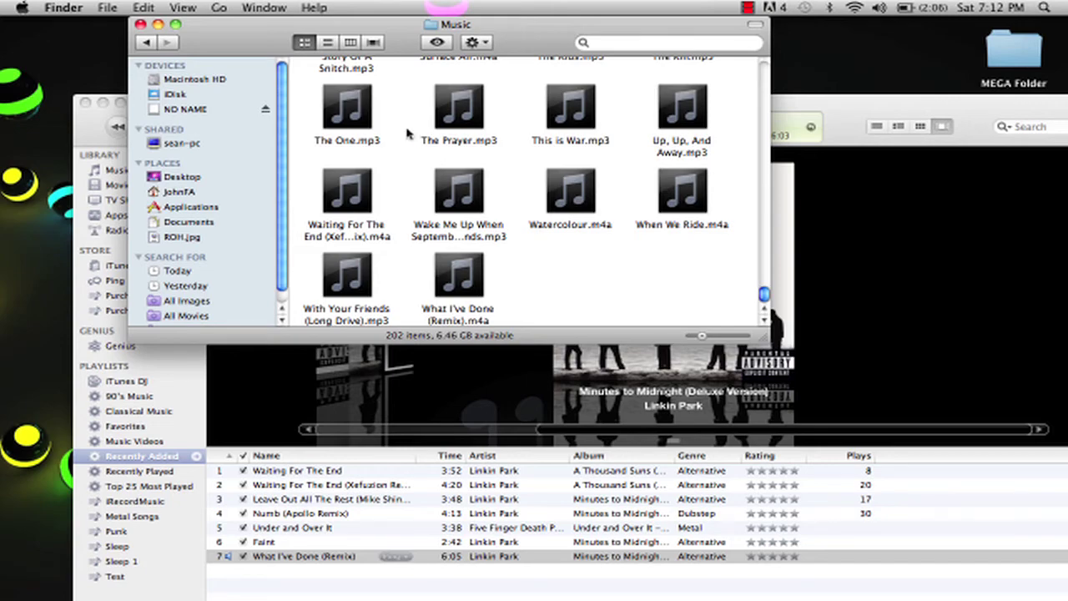
click(140, 25)
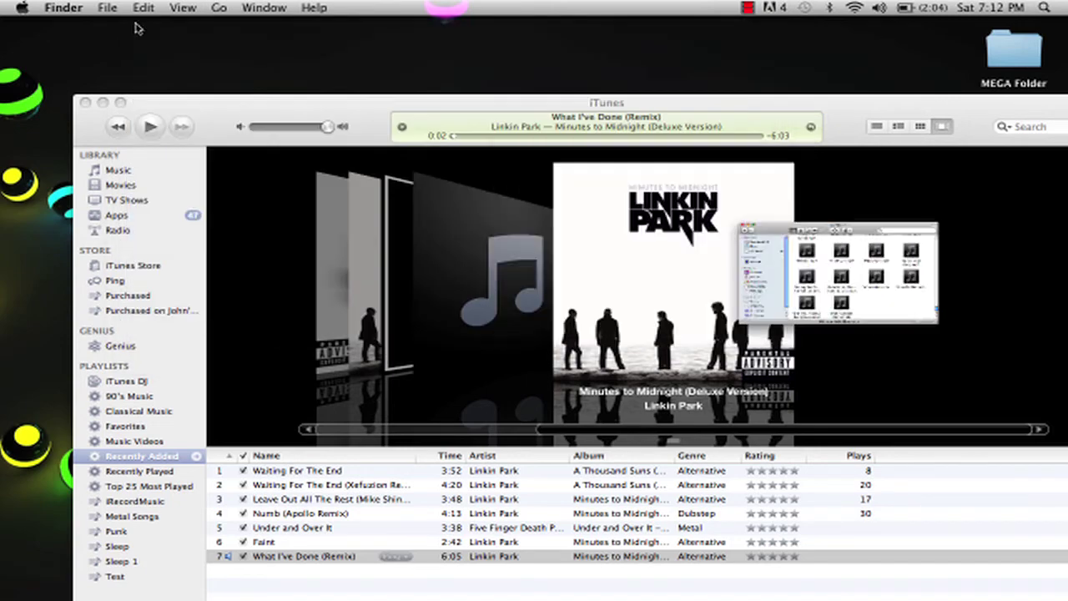
click(102, 104)
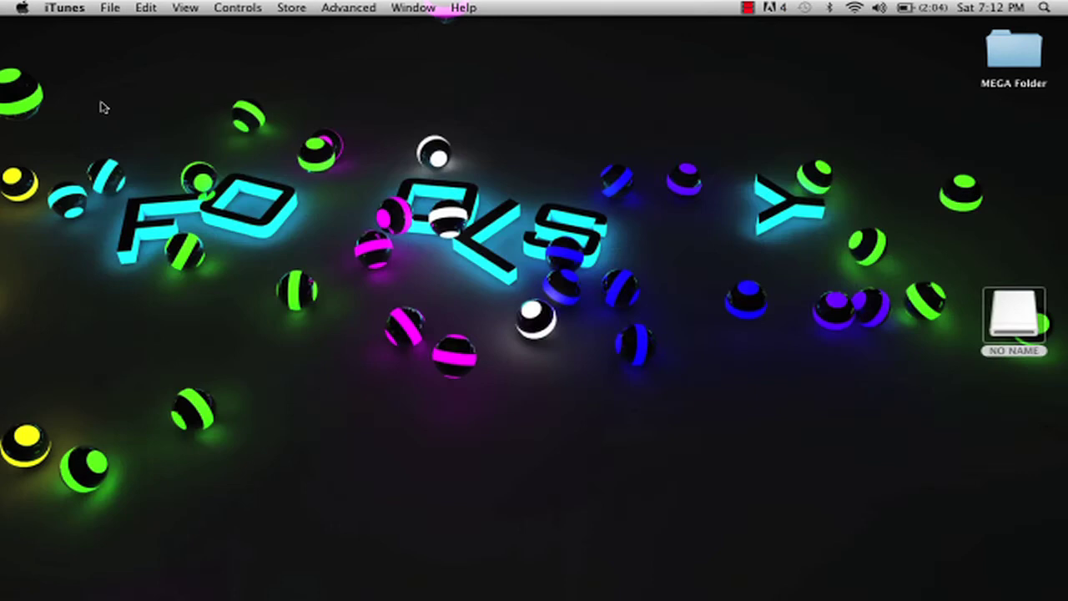
Eject the NO NAME drive from the desktop.
click(306, 369)
click(557, 359)
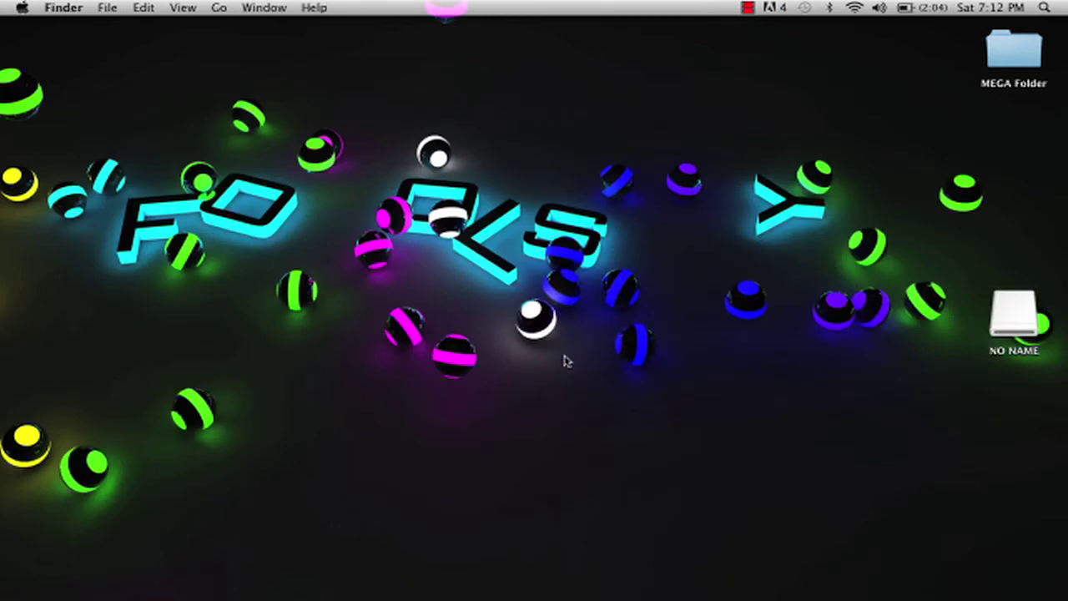
click(1011, 326)
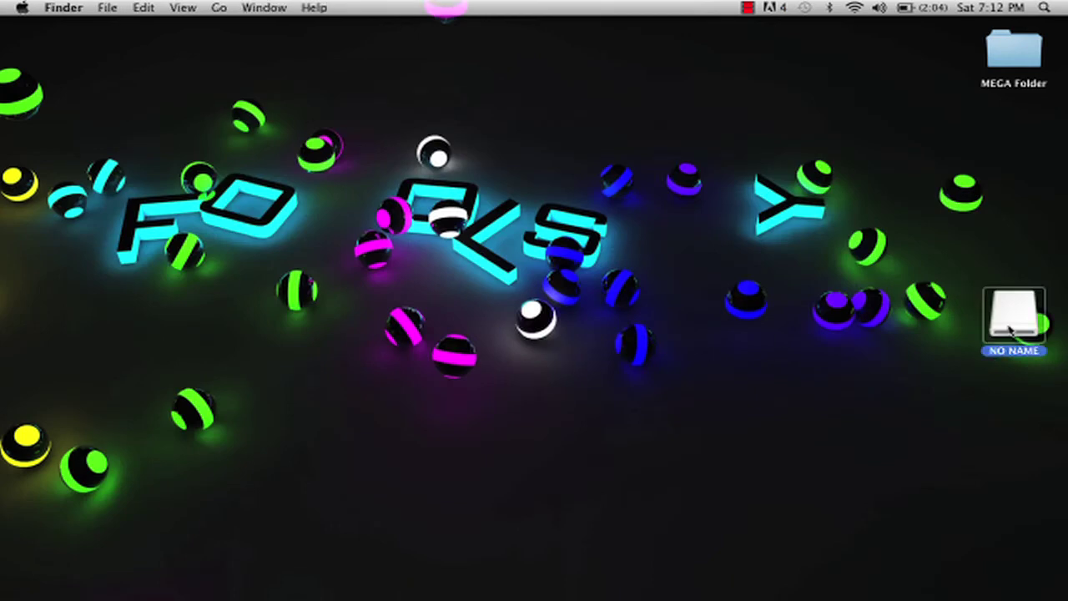
right_click(1011, 327)
click(973, 355)
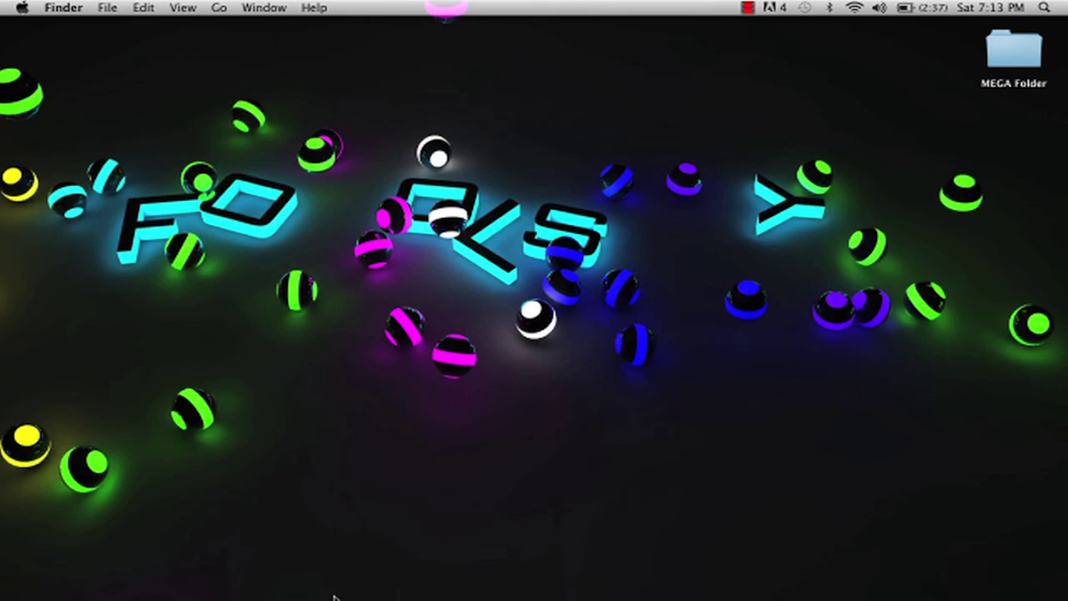
Reopen the iTunes window to view the tagged song in Recently Added, and minimize it again.
mouse_move(304, 588)
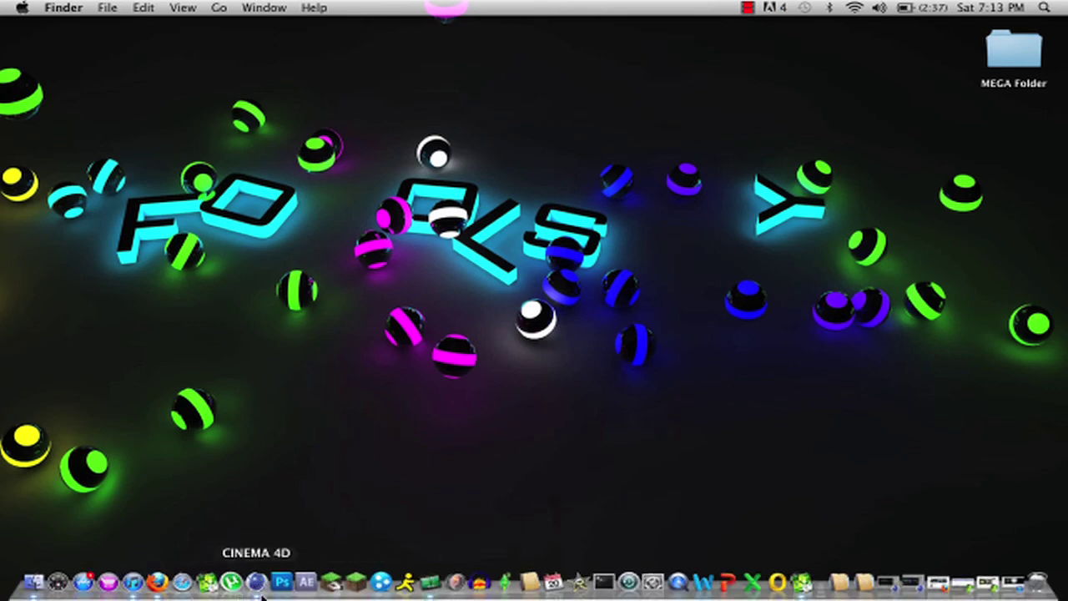
click(134, 583)
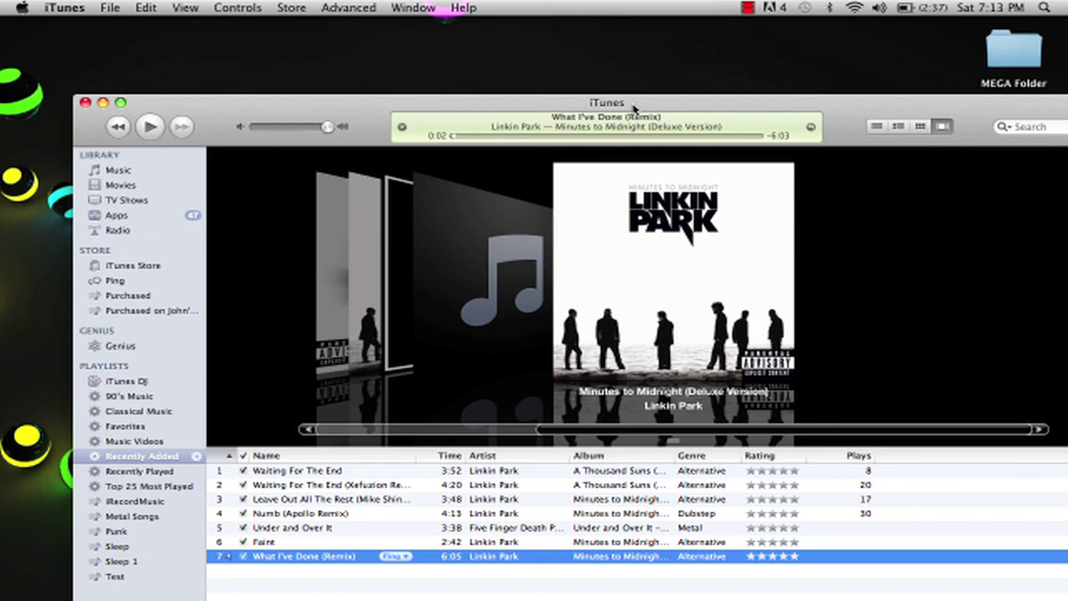
drag(372, 107, 310, 47)
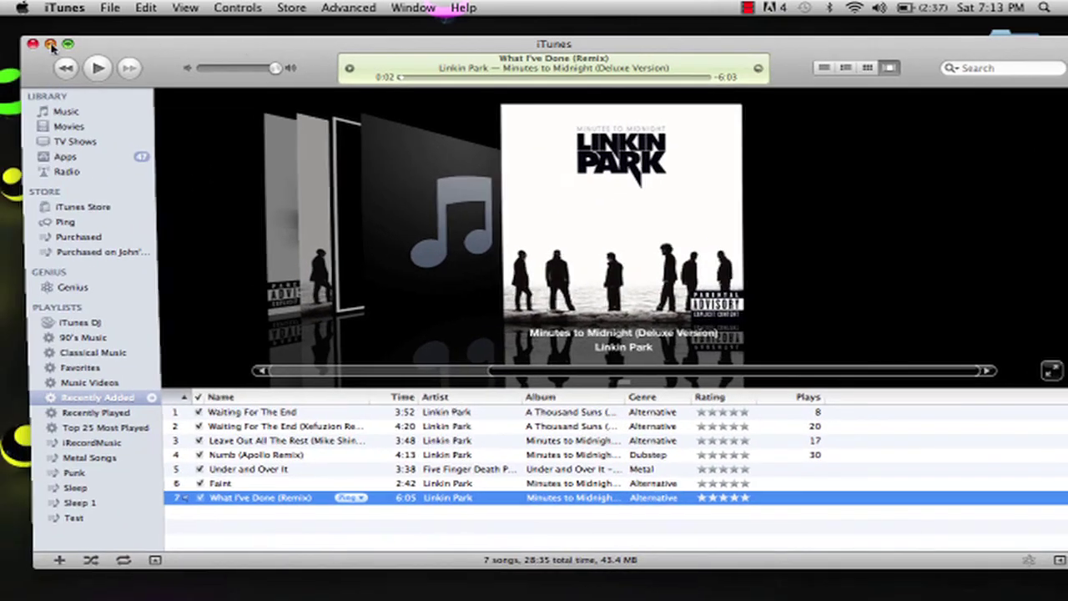
click(51, 44)
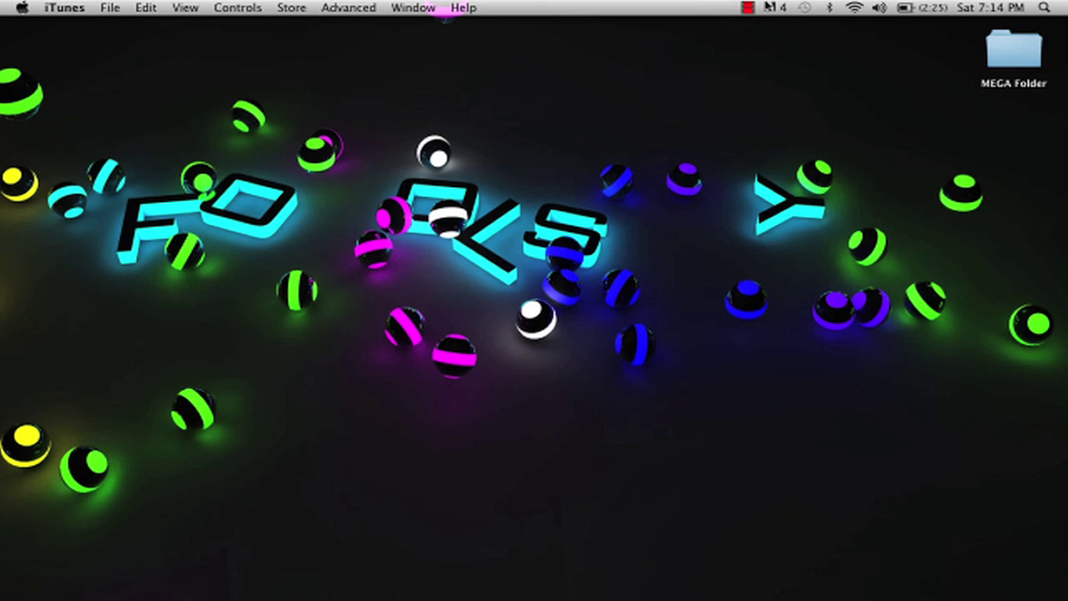
click(748, 8)
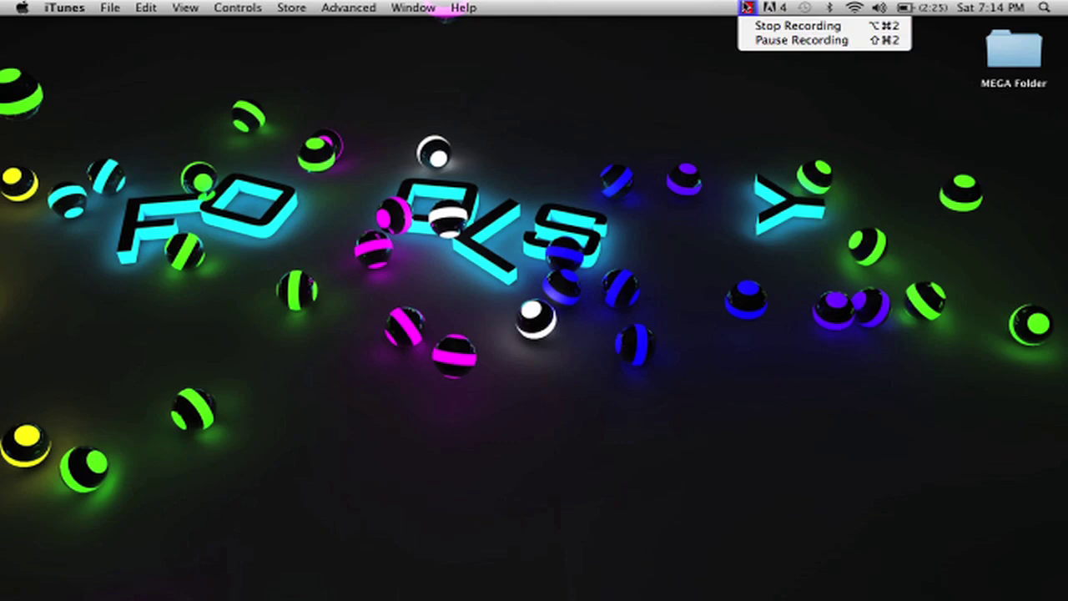